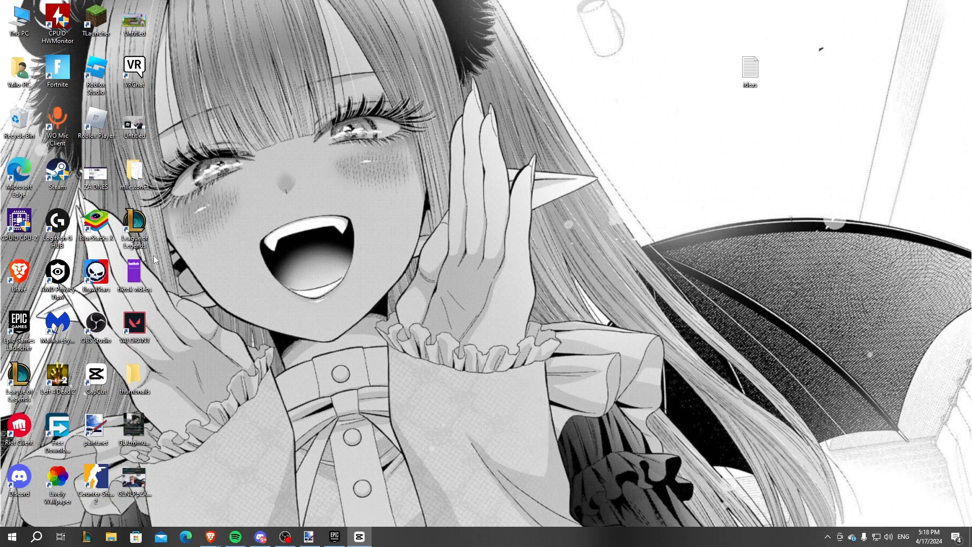
Show installed Fortnite in the Library and review its installation options from the ... menu
{"action": "double_click", "coordinate": [19, 325]}
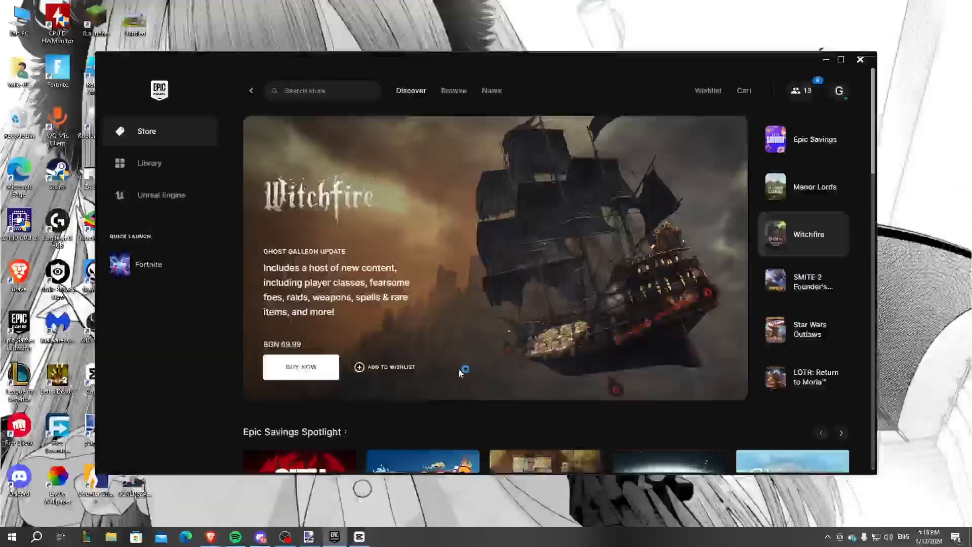
{"action": "left_click", "coordinate": [161, 170]}
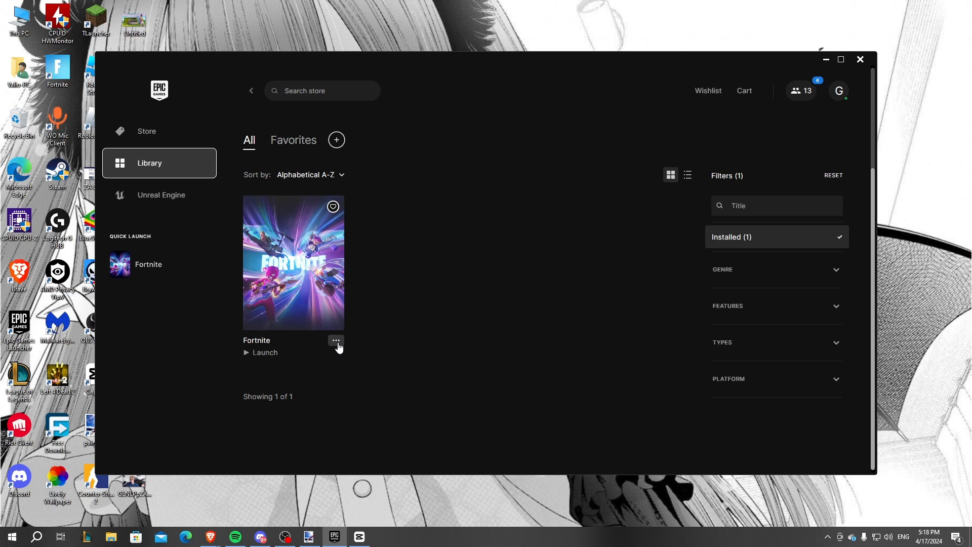
{"action": "left_click", "coordinate": [336, 341]}
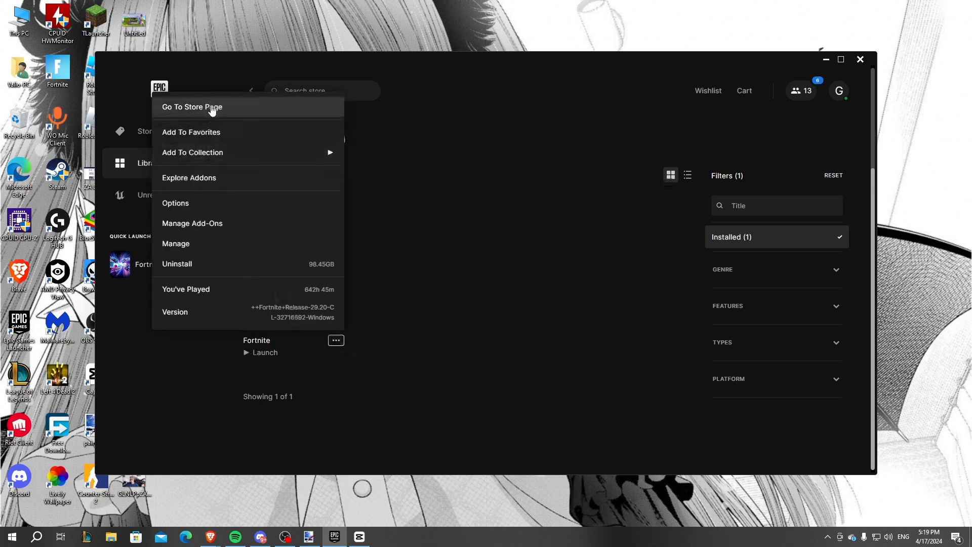
{"action": "mouse_move", "coordinate": [194, 152]}
{"action": "left_click", "coordinate": [175, 203]}
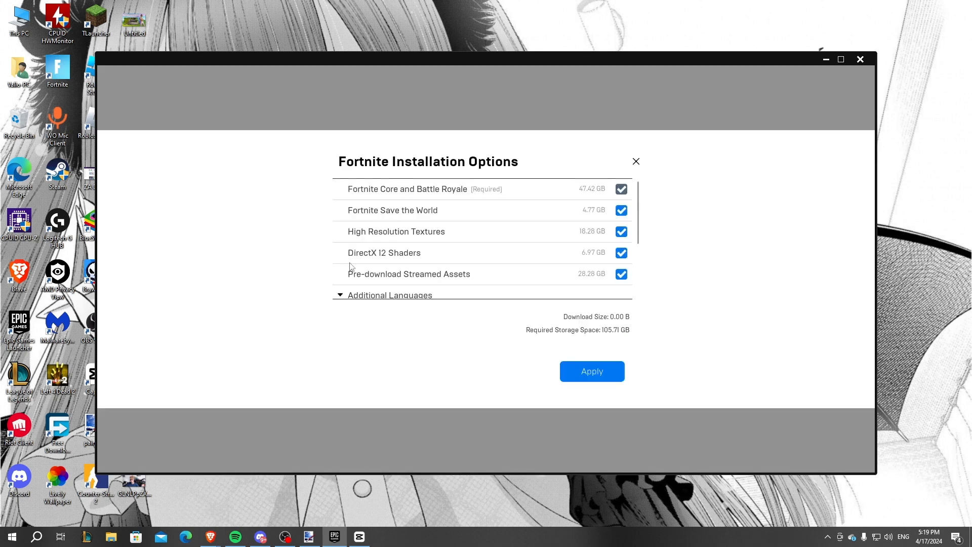
{"action": "scroll", "coordinate": [551, 223], "scroll_direction": "down", "scroll_amount": 3}
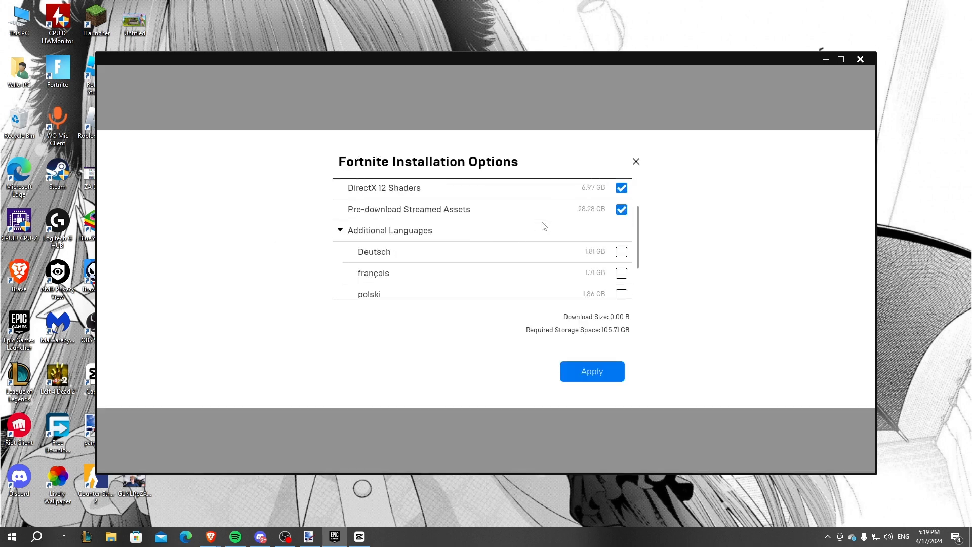
{"action": "left_click", "coordinate": [637, 161]}
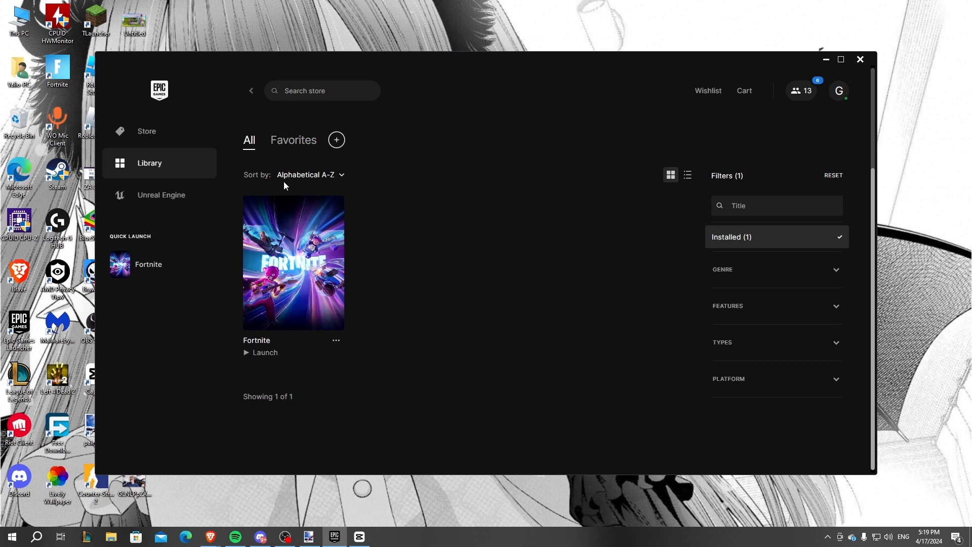
Start verifying the Fortnite game files from its Manage panel
{"action": "left_click", "coordinate": [337, 341]}
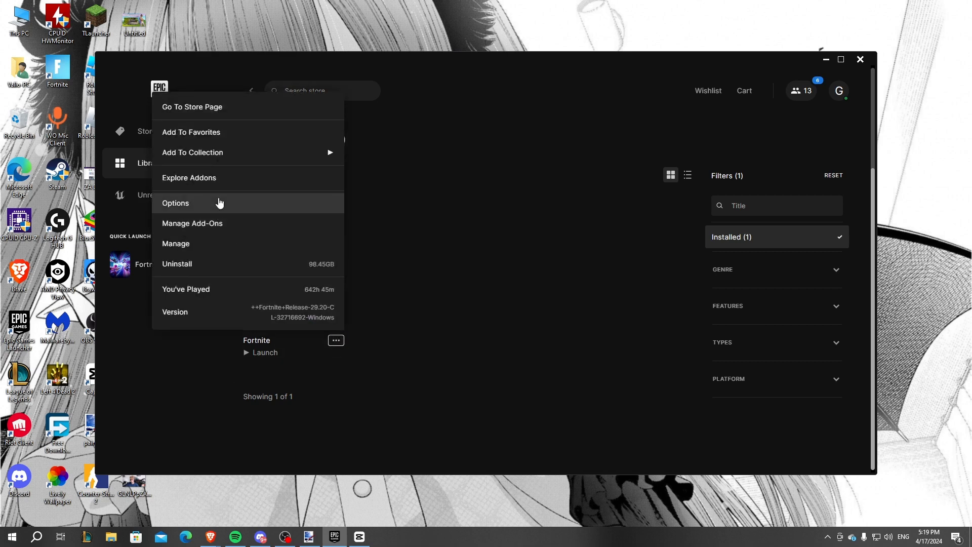
{"action": "left_click", "coordinate": [210, 244]}
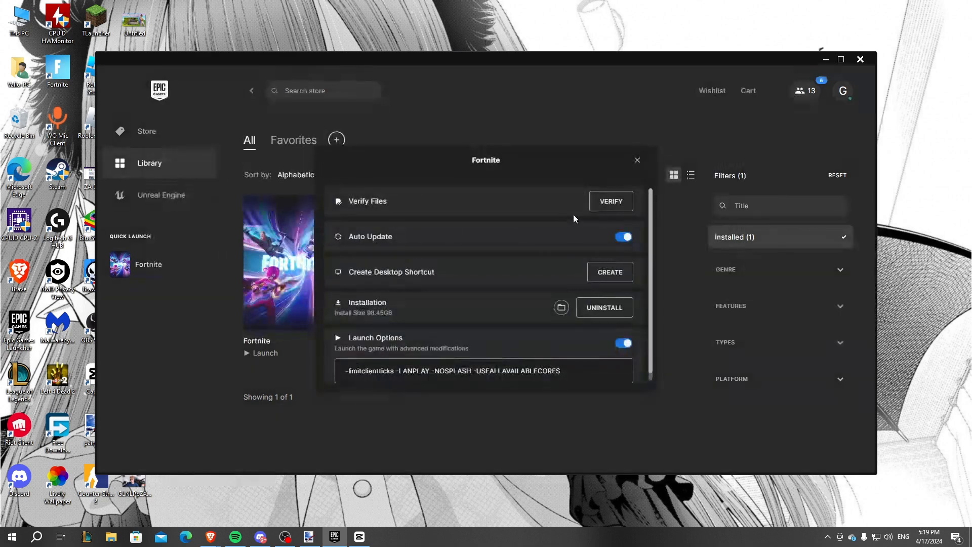
{"action": "left_click", "coordinate": [611, 202]}
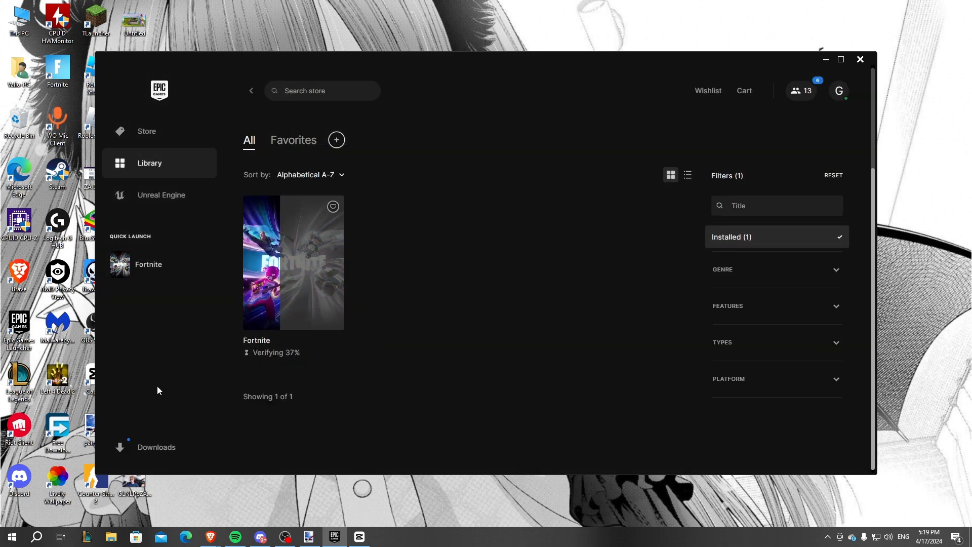
Check verification progress in Downloads, then close the launcher while it continues
{"action": "left_click", "coordinate": [138, 455]}
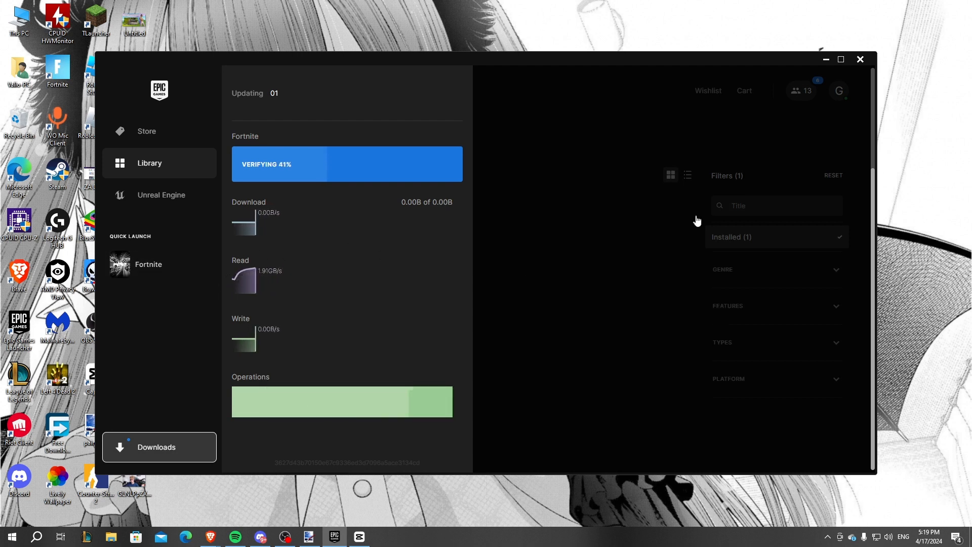
{"action": "left_click", "coordinate": [520, 261]}
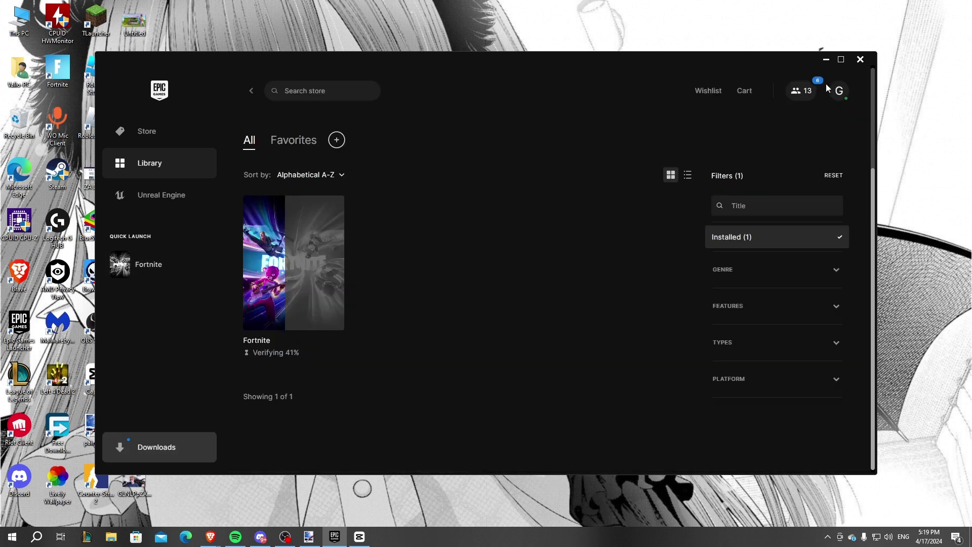
{"action": "left_click", "coordinate": [862, 60]}
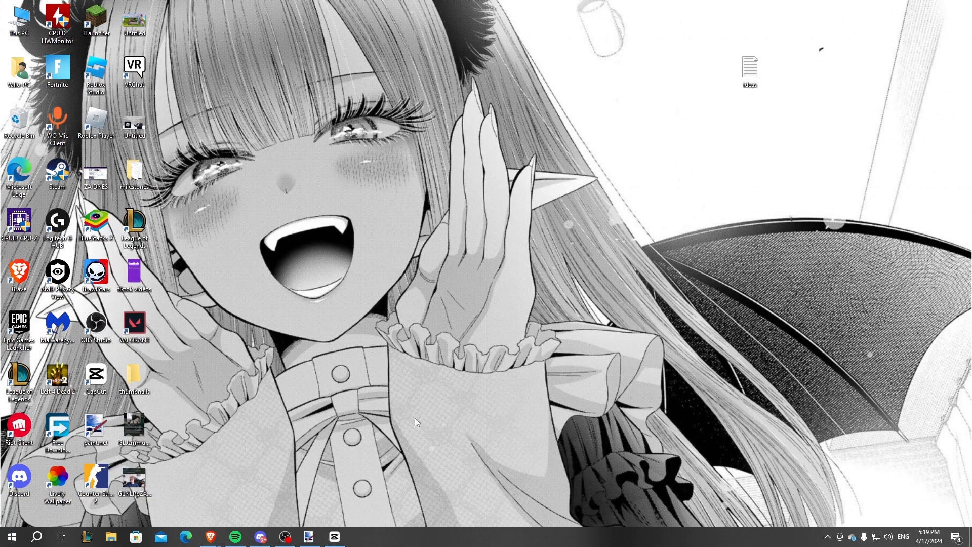
Open the %localappdata% folder in File Explorer via the Run dialog
{"action": "key", "text": "super+r"}
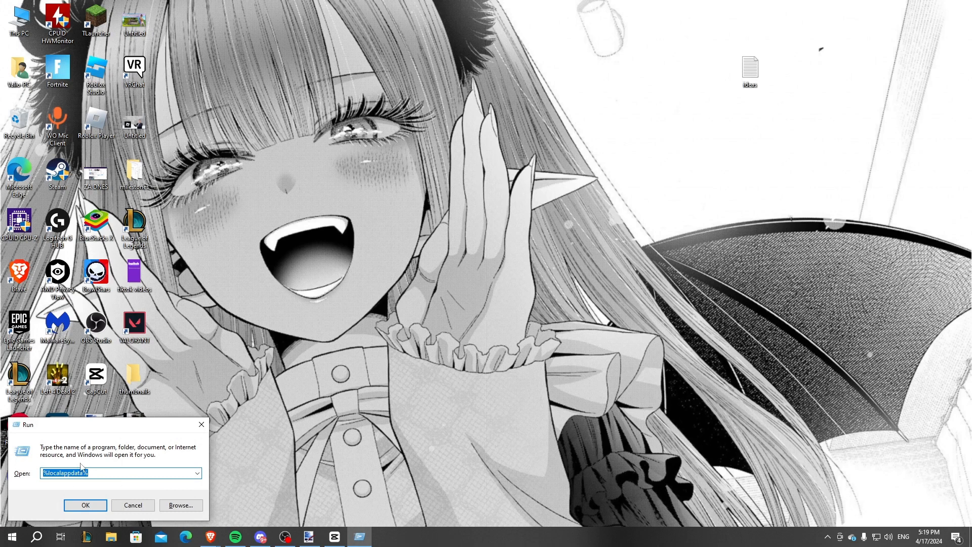
{"action": "left_click", "coordinate": [68, 472]}
{"action": "left_click", "coordinate": [85, 505]}
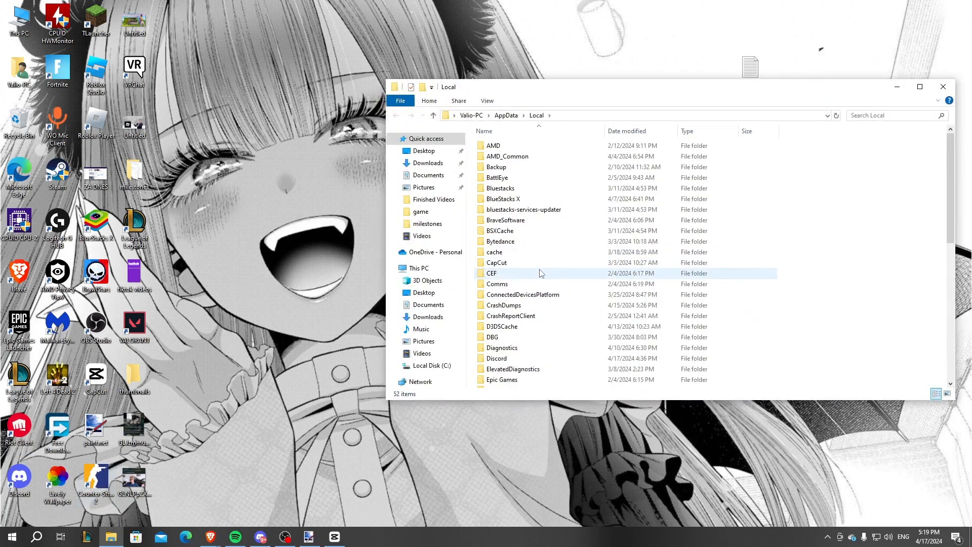
{"action": "scroll", "coordinate": [547, 274], "scroll_direction": "down", "scroll_amount": 2}
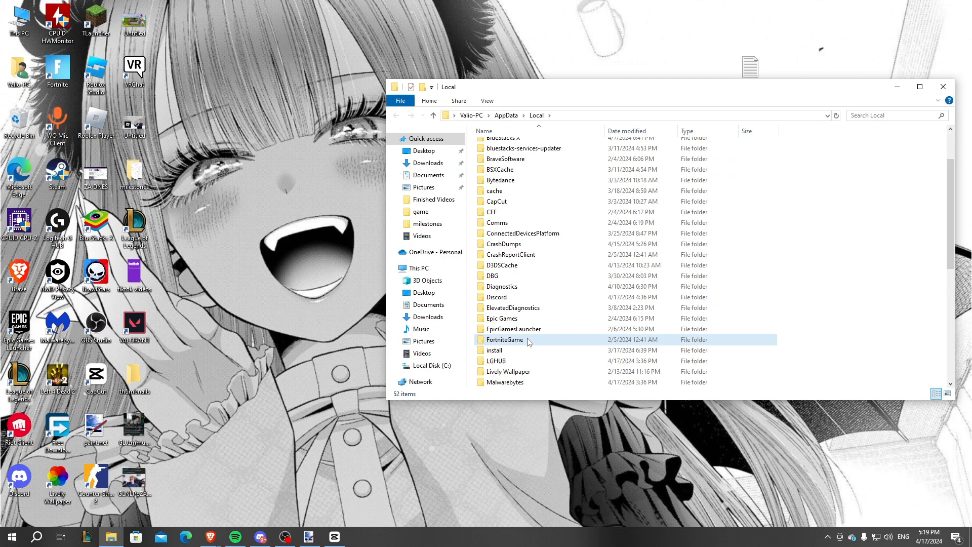
Navigate into FortniteGame > Saved > Config > WindowsClient
{"action": "double_click", "coordinate": [504, 339]}
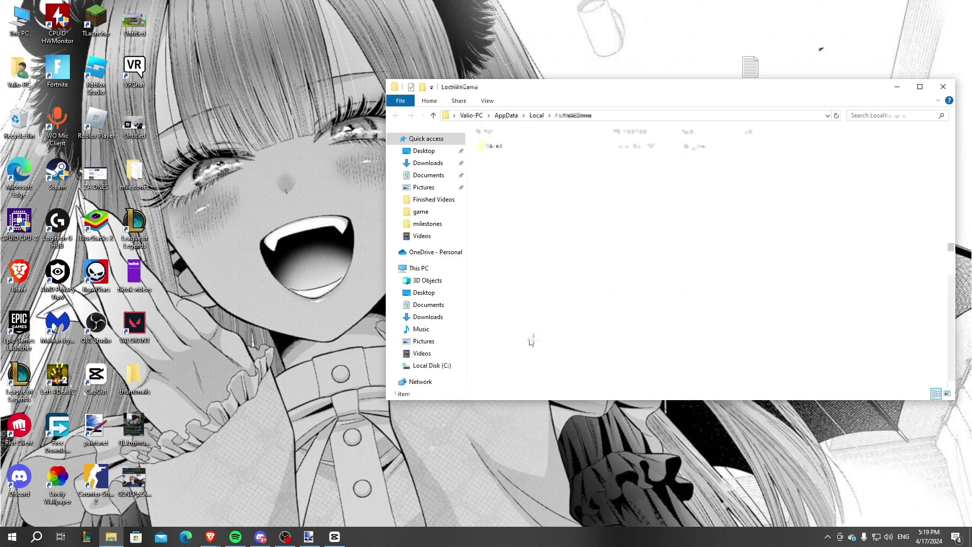
{"action": "double_click", "coordinate": [498, 146]}
{"action": "double_click", "coordinate": [507, 156]}
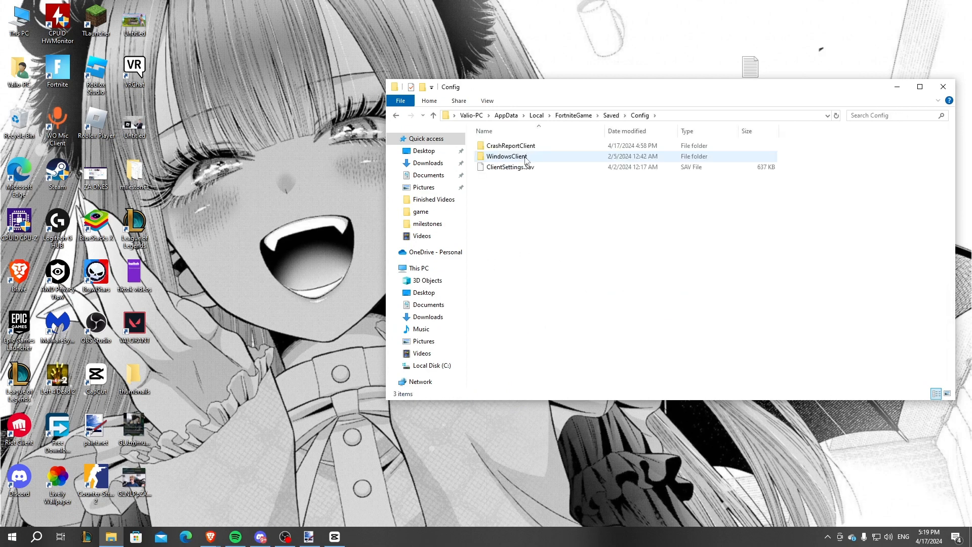
{"action": "double_click", "coordinate": [506, 157]}
Select the GameUserSettings file, go back to Config and close File Explorer
{"action": "left_click", "coordinate": [510, 146]}
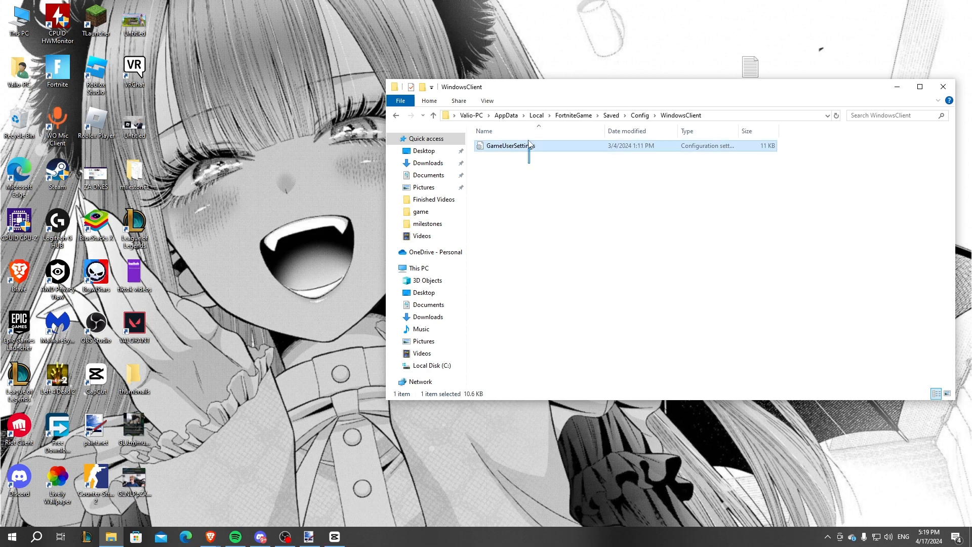
{"action": "left_click", "coordinate": [394, 115]}
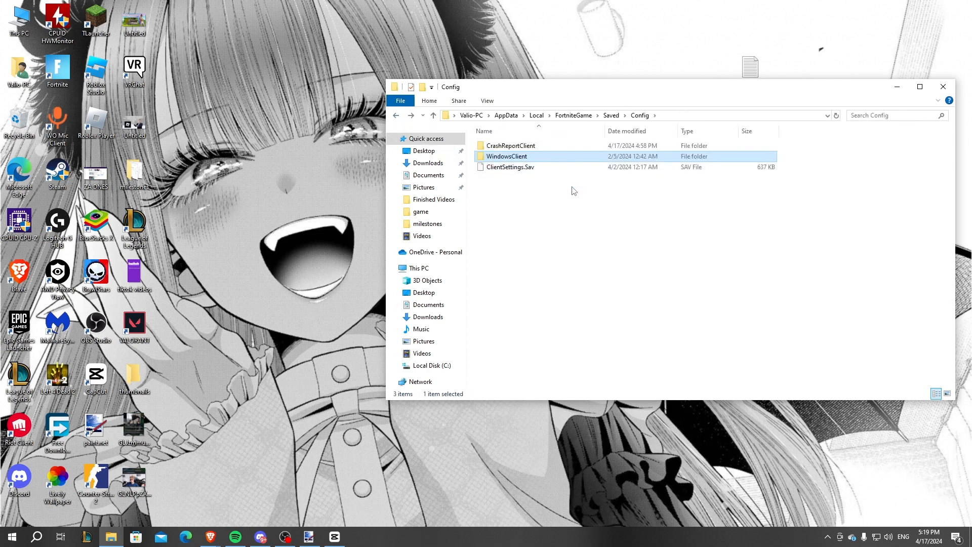
{"action": "left_click", "coordinate": [945, 90]}
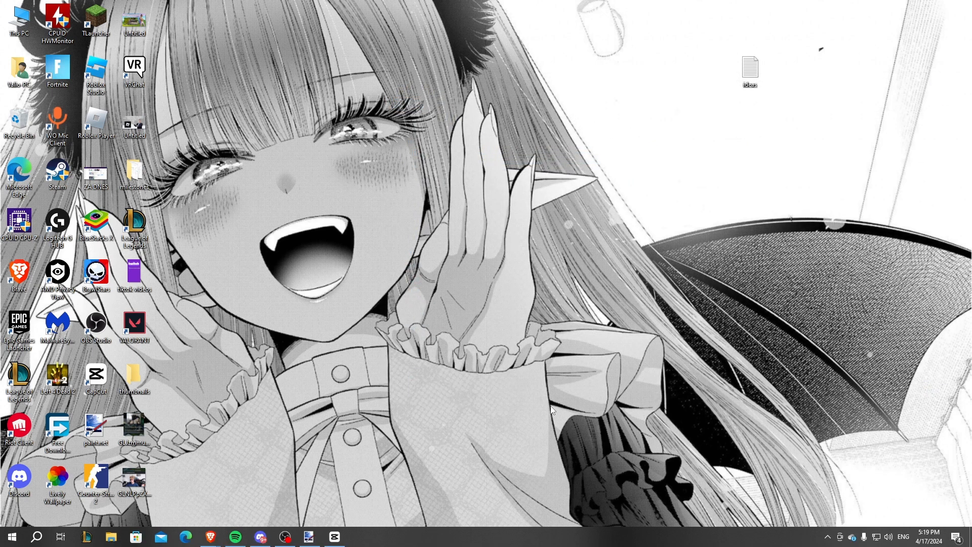